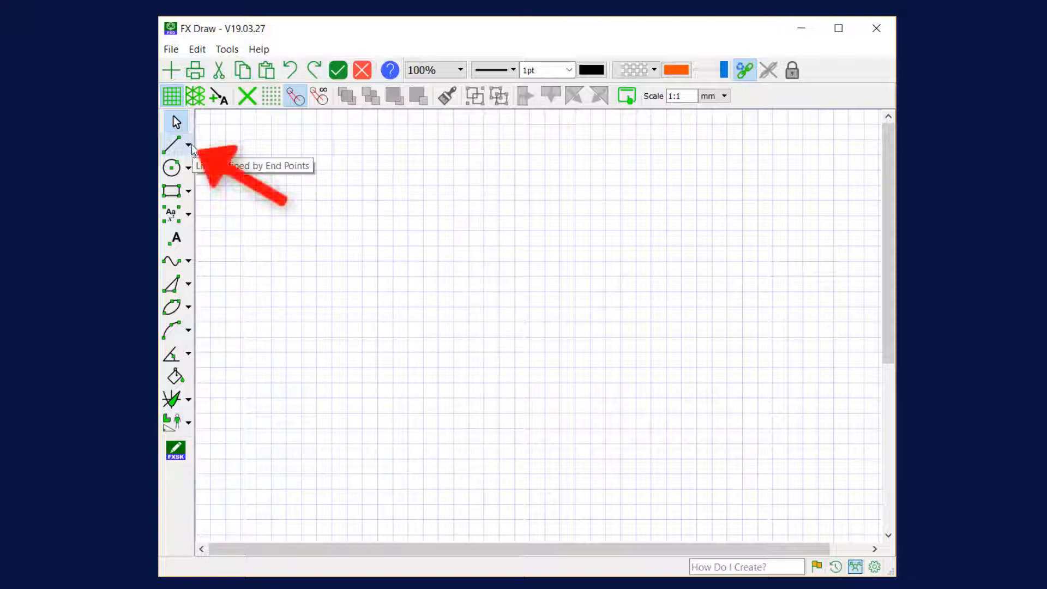
pyautogui.click(190, 146)
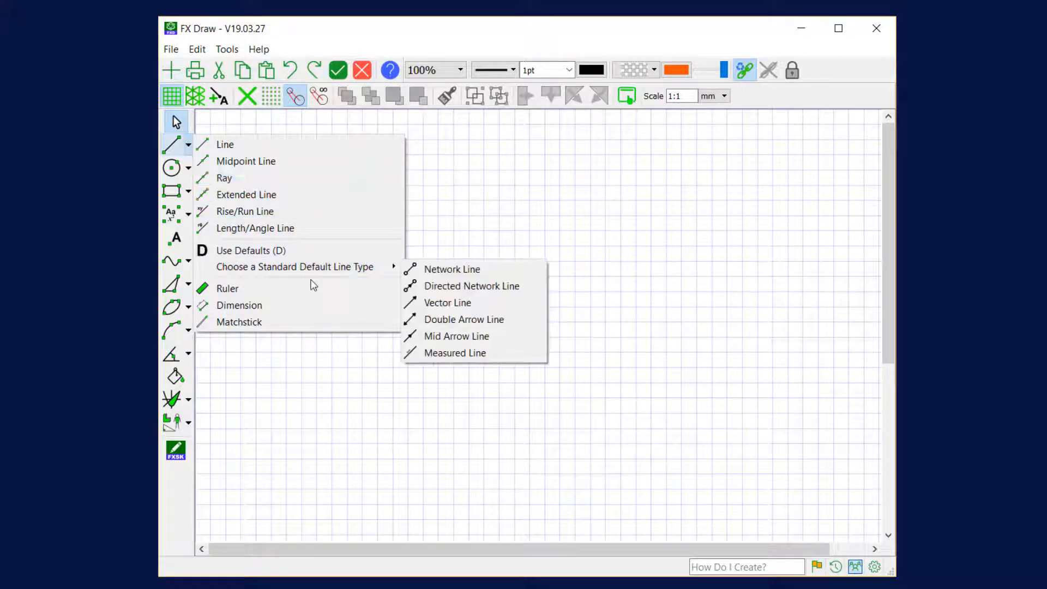
pyautogui.click(306, 321)
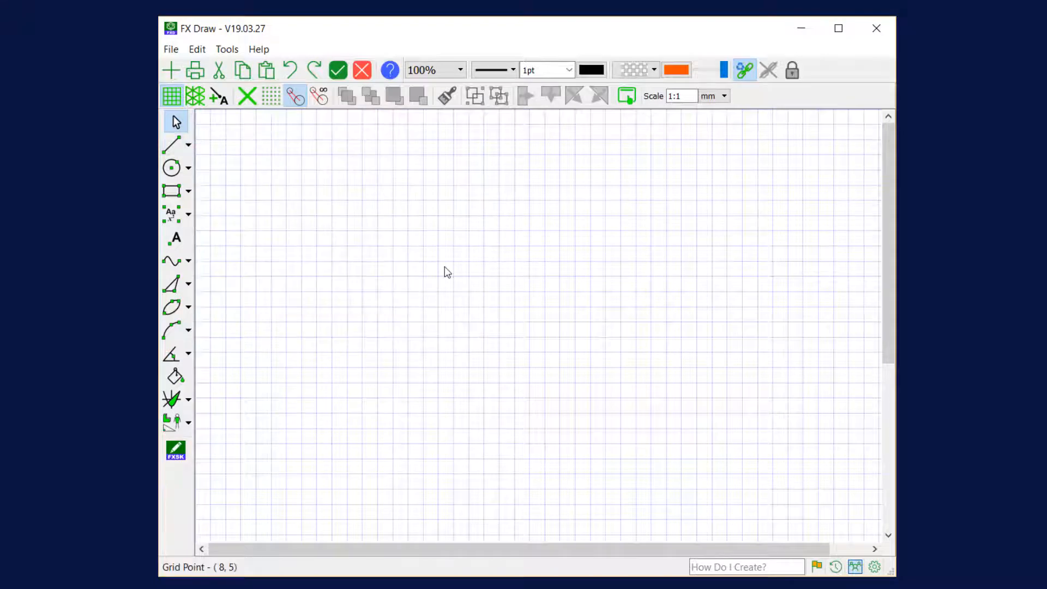
pyautogui.click(188, 402)
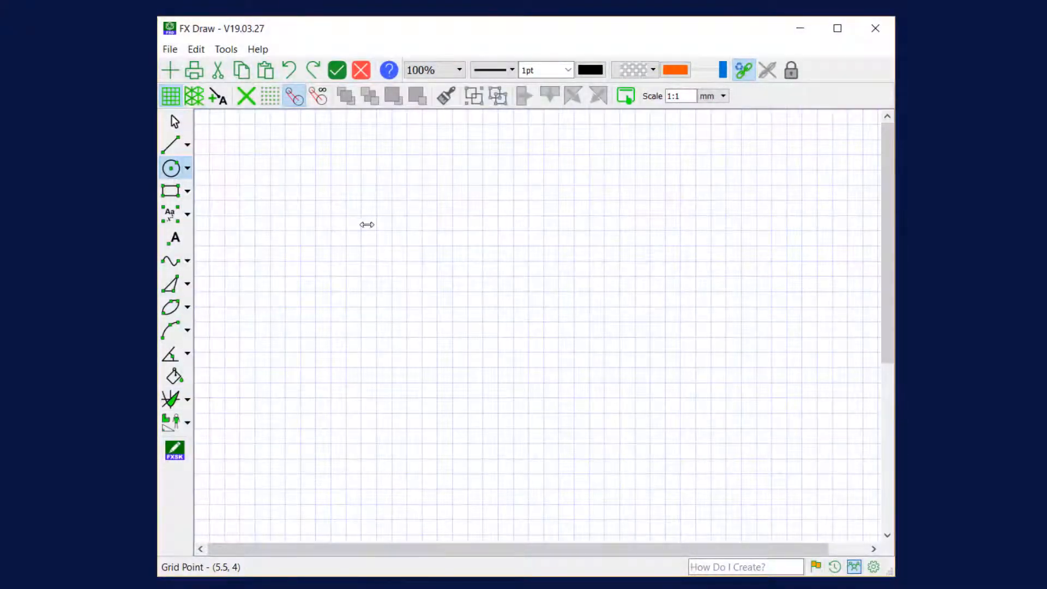
# Step: Draw two circles centred at (5.5, 3.5) and (12, 6), the second about 25 mm in radius, and join their upper sides with a common tangent line
pyautogui.moveTo(361, 216); pyautogui.dragTo(404, 266)
pyautogui.moveTo(557, 291); pyautogui.dragTo(602, 347)
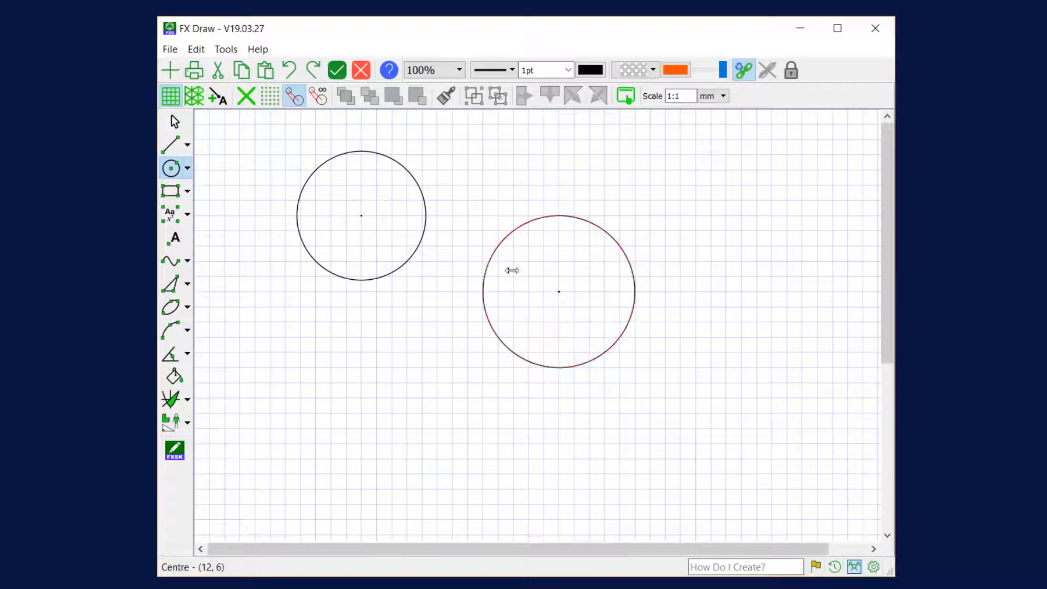
pyautogui.click(173, 150)
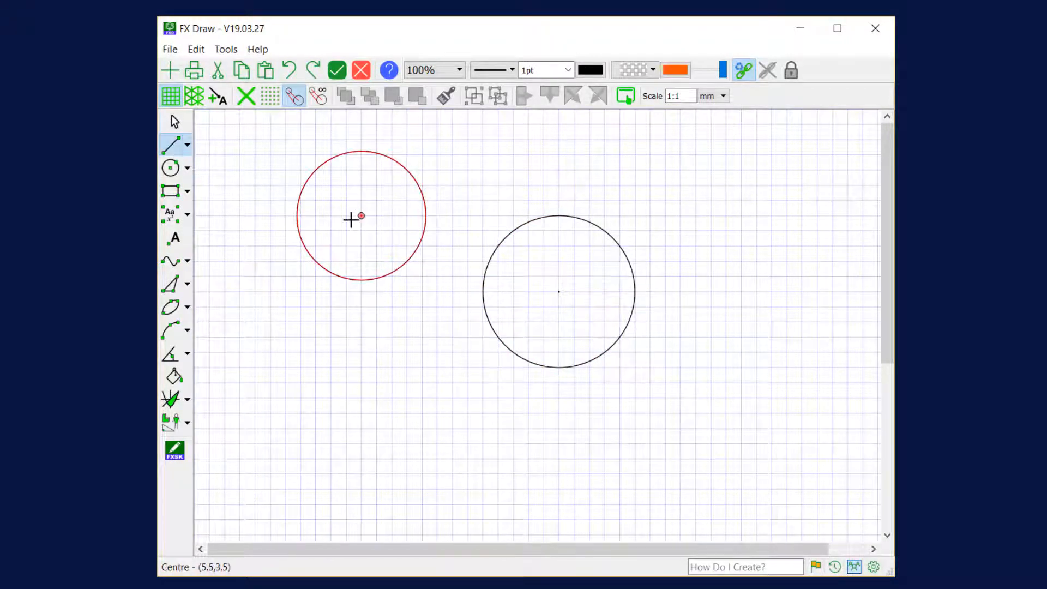
pyautogui.click(385, 152)
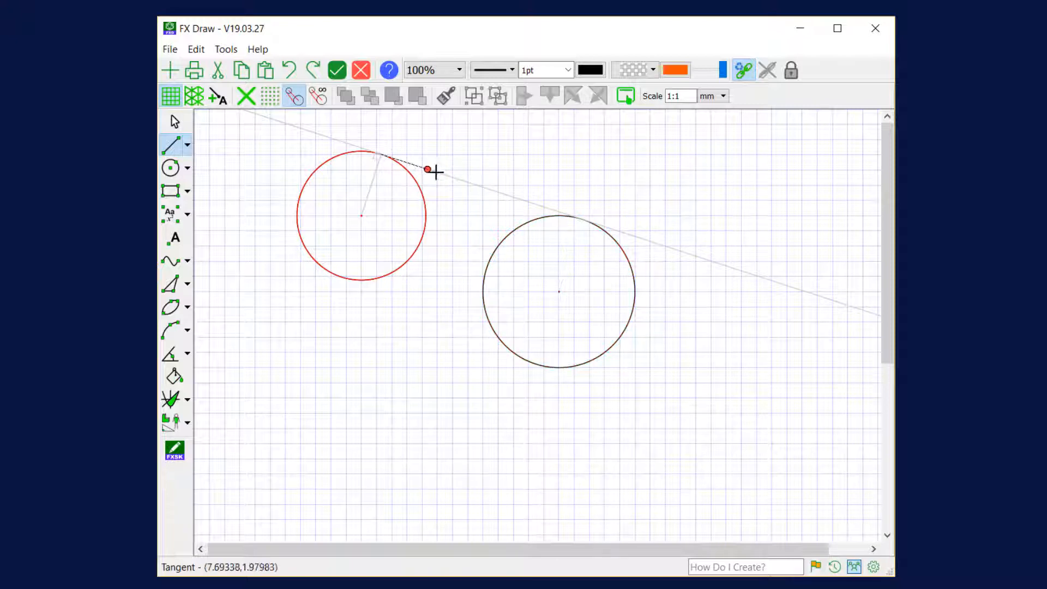
pyautogui.click(583, 215)
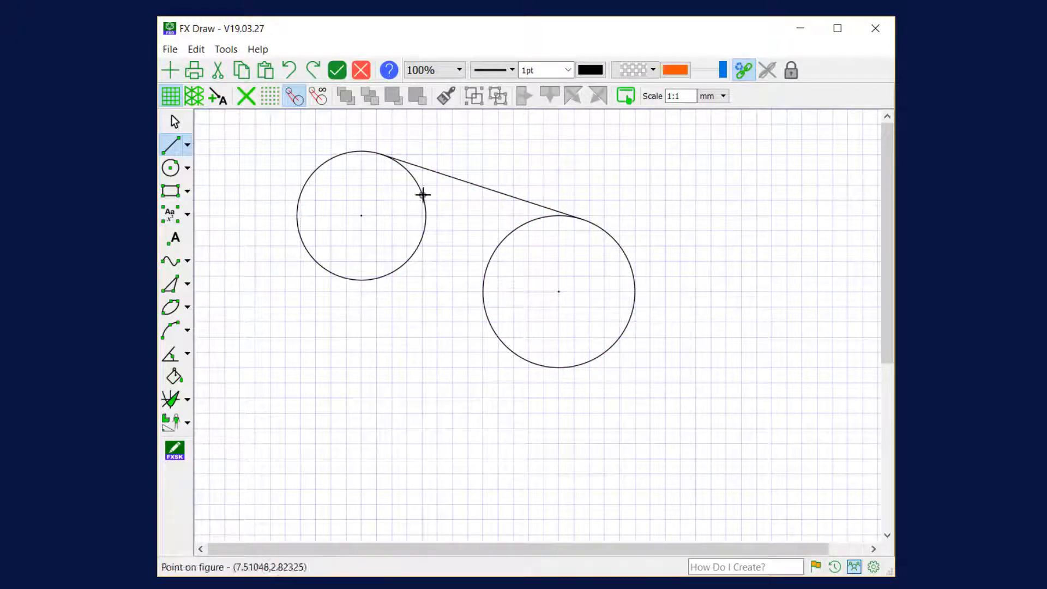
pyautogui.press('Escape')
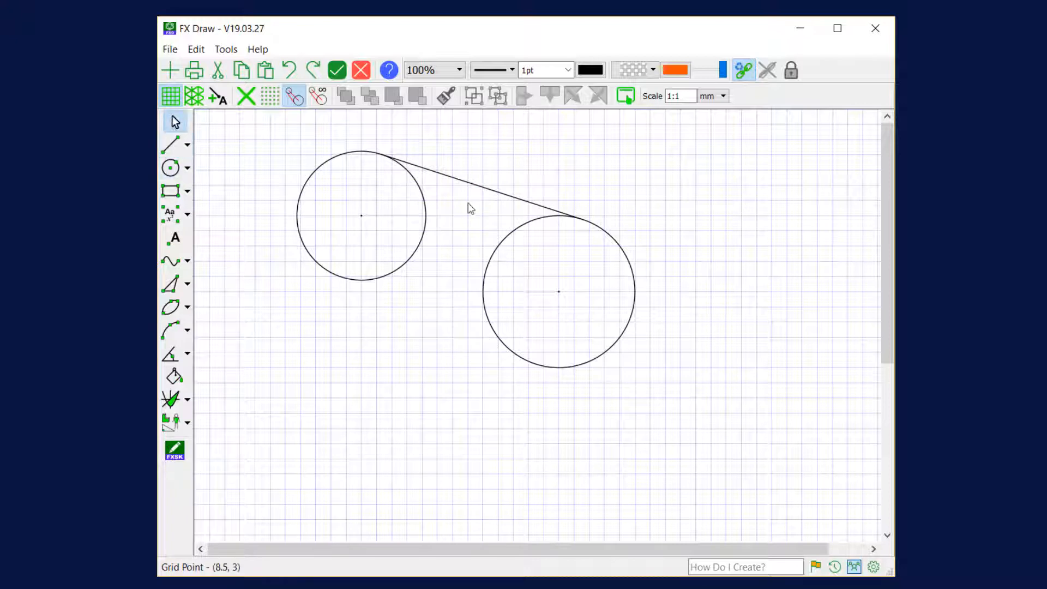
# Step: Show the tangent line's length measurement with units, with the text angled along the line
pyautogui.click(479, 190)
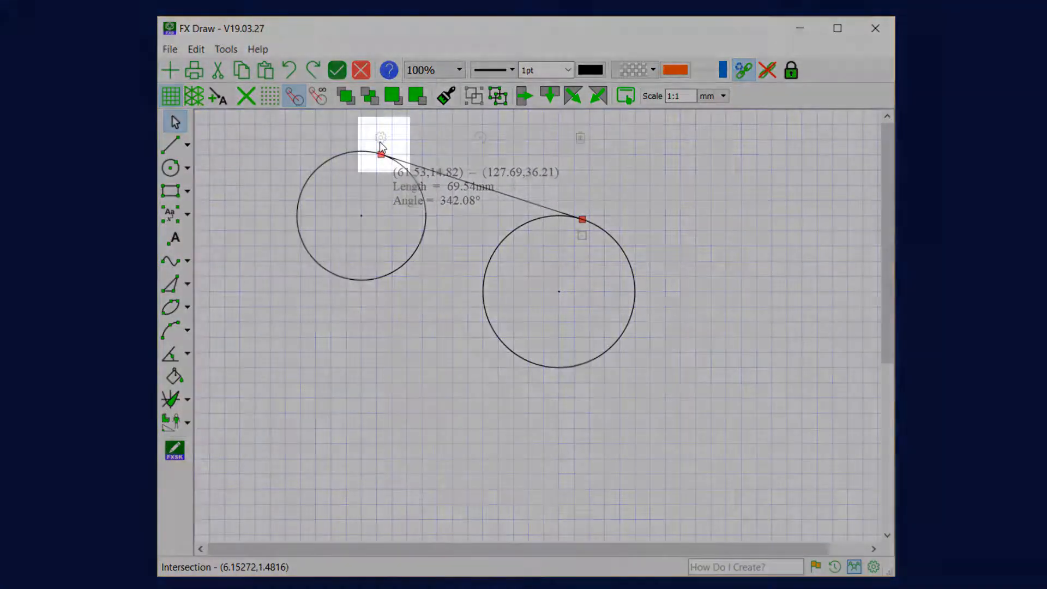
pyautogui.doubleClick(382, 146)
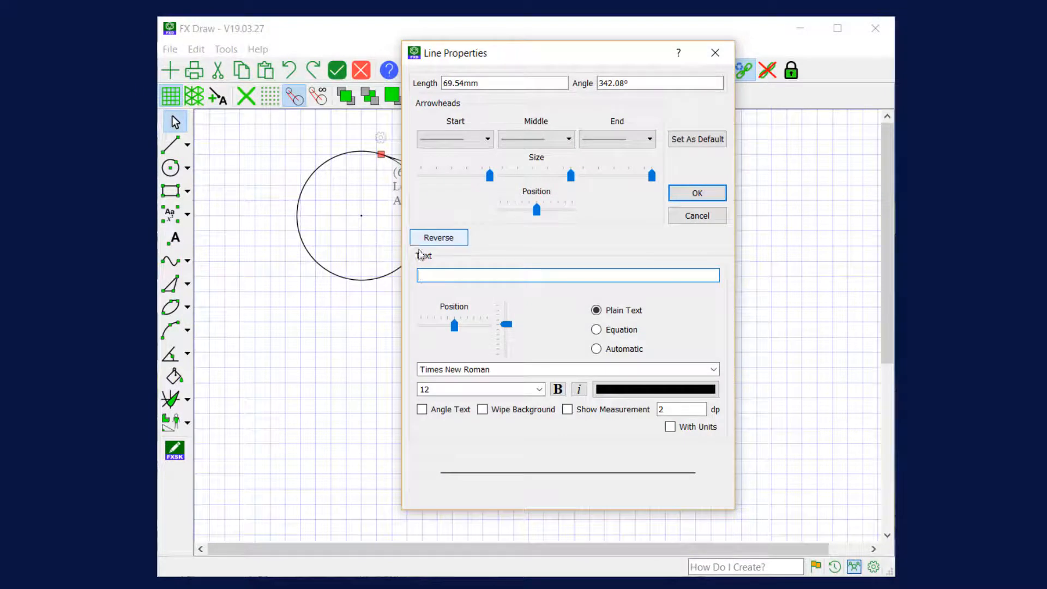
pyautogui.click(469, 142)
pyautogui.click(555, 143)
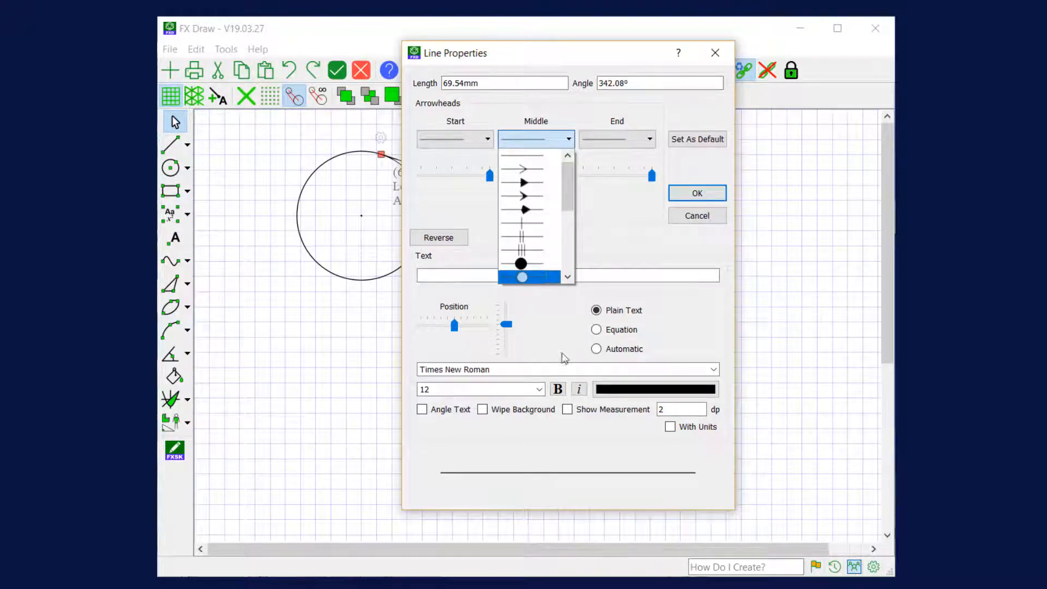
pyautogui.click(567, 410)
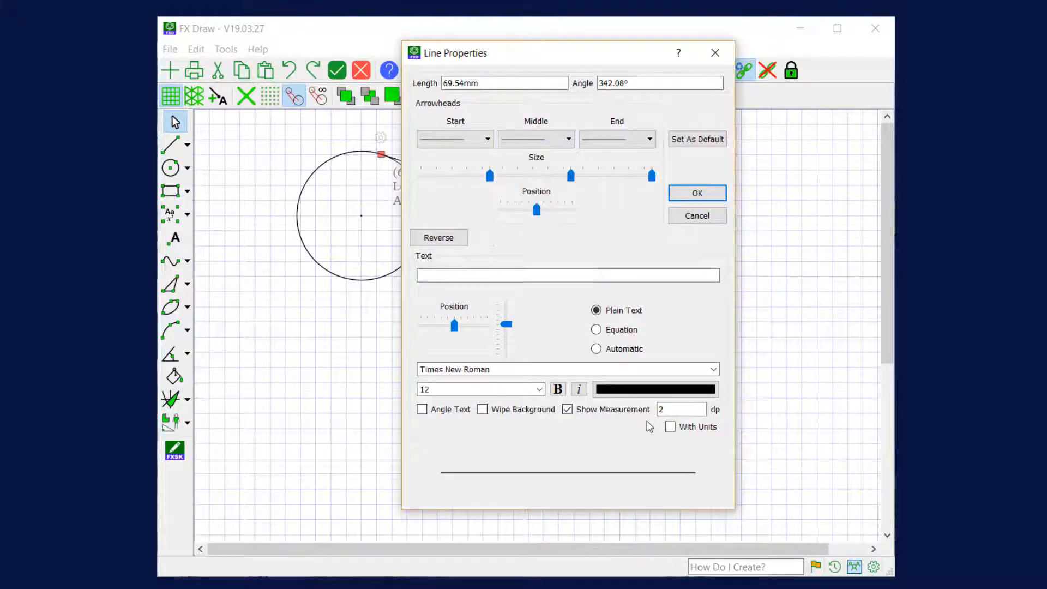
pyautogui.click(671, 427)
pyautogui.click(422, 410)
pyautogui.click(687, 192)
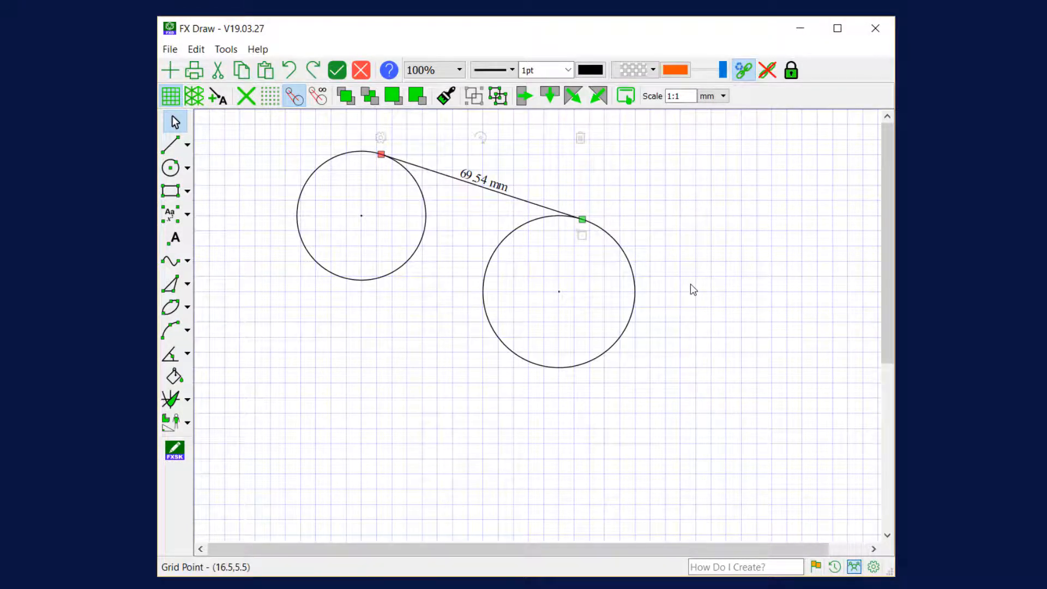
# Step: Review the centre mark properties of the larger circle
pyautogui.click(633, 286)
pyautogui.rightClick(635, 289)
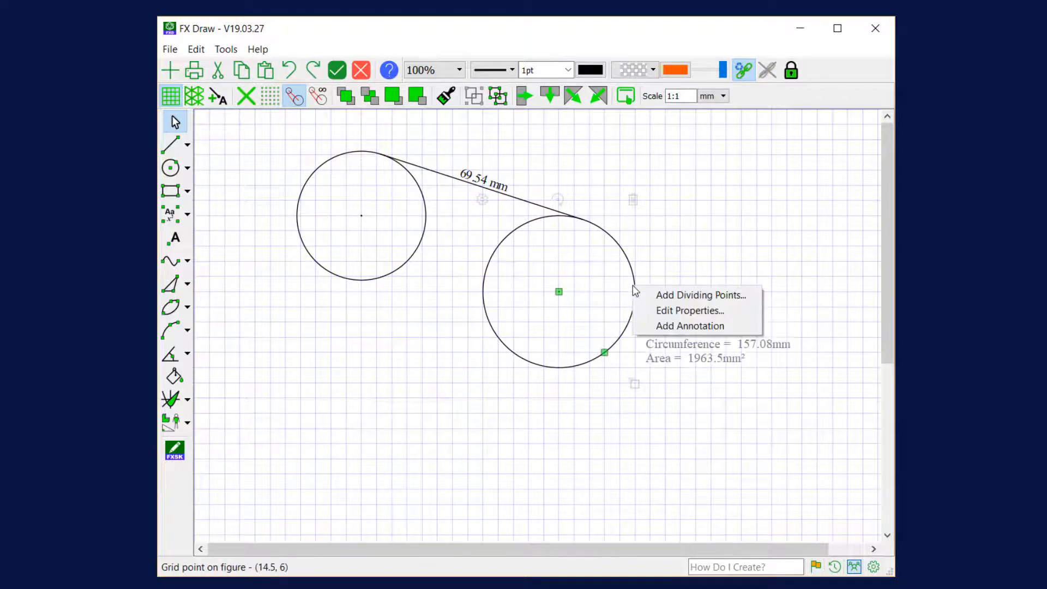
pyautogui.click(705, 308)
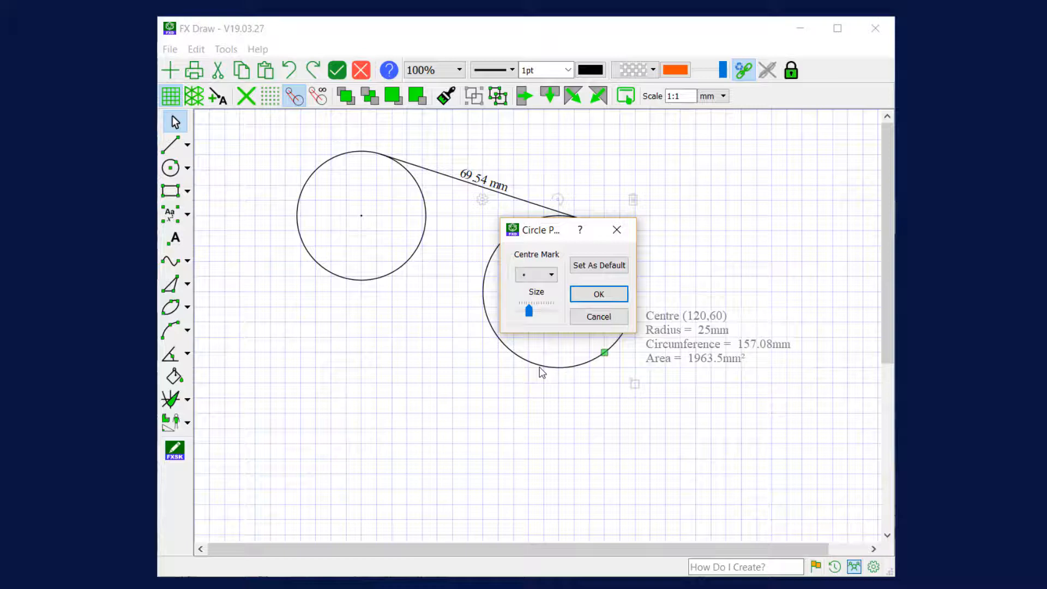
pyautogui.press('Return')
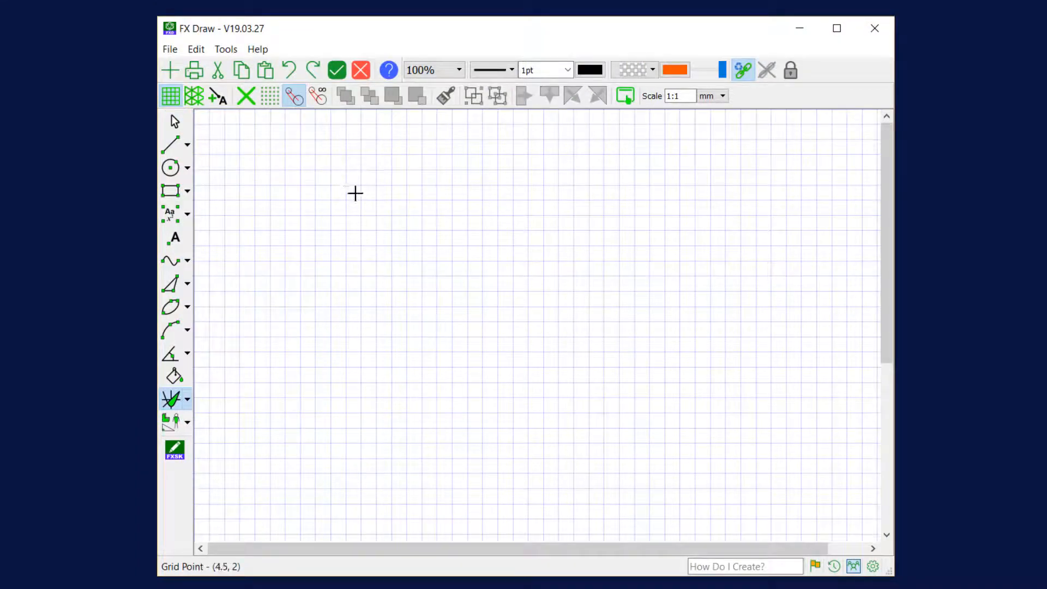
# Step: Draw a coordinate graph with axes from -10 to 10 and plot the function (x-5)2-8 on it
pyautogui.moveTo(331, 170)
pyautogui.mouseDown()
pyautogui.moveTo(622, 442)
pyautogui.moveTo(661, 457)
pyautogui.mouseUp()
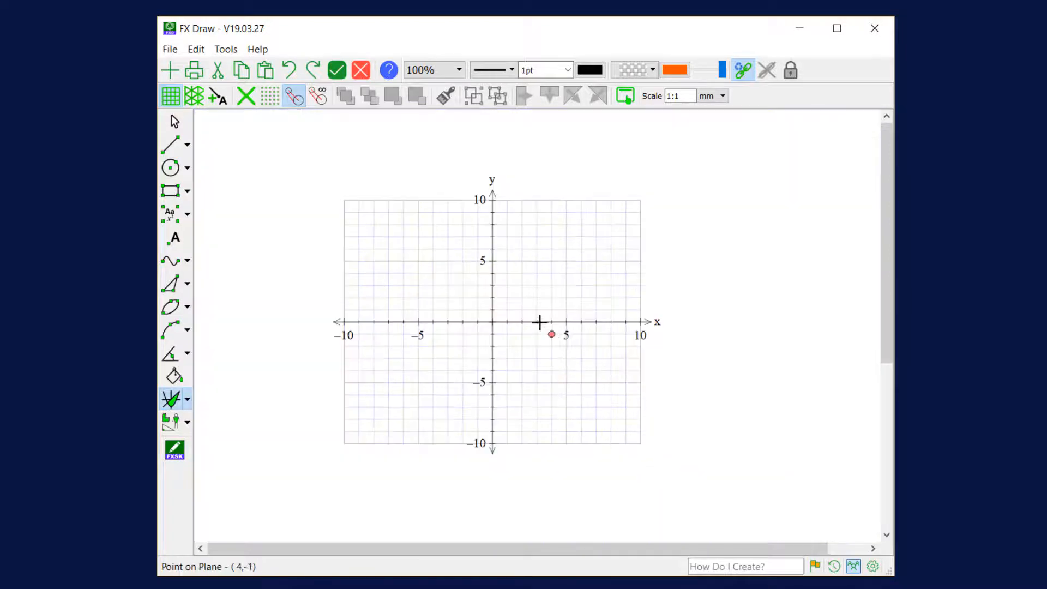
pyautogui.click(537, 309)
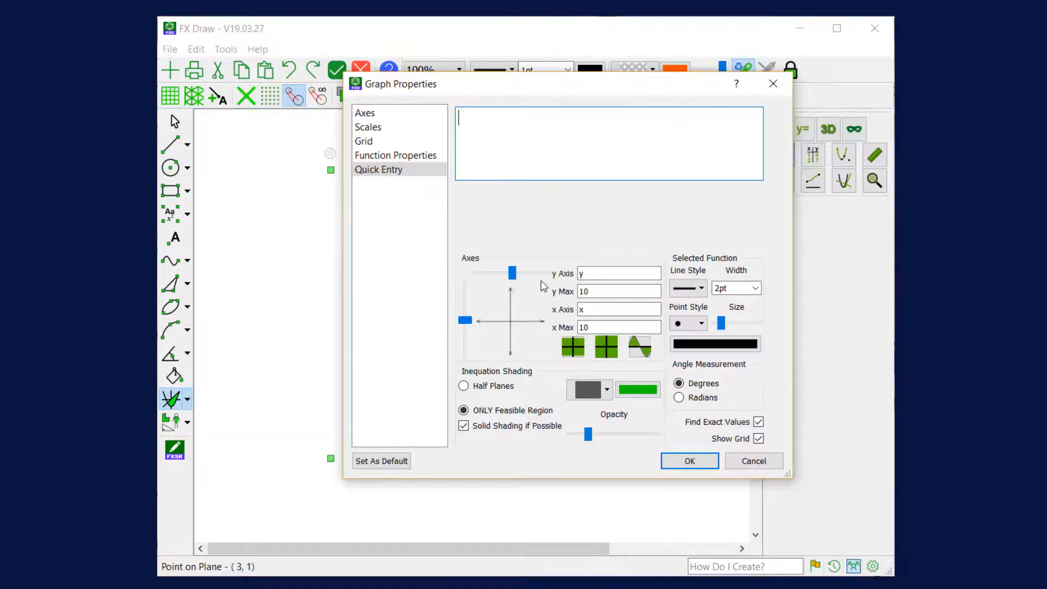
pyautogui.write('(x')
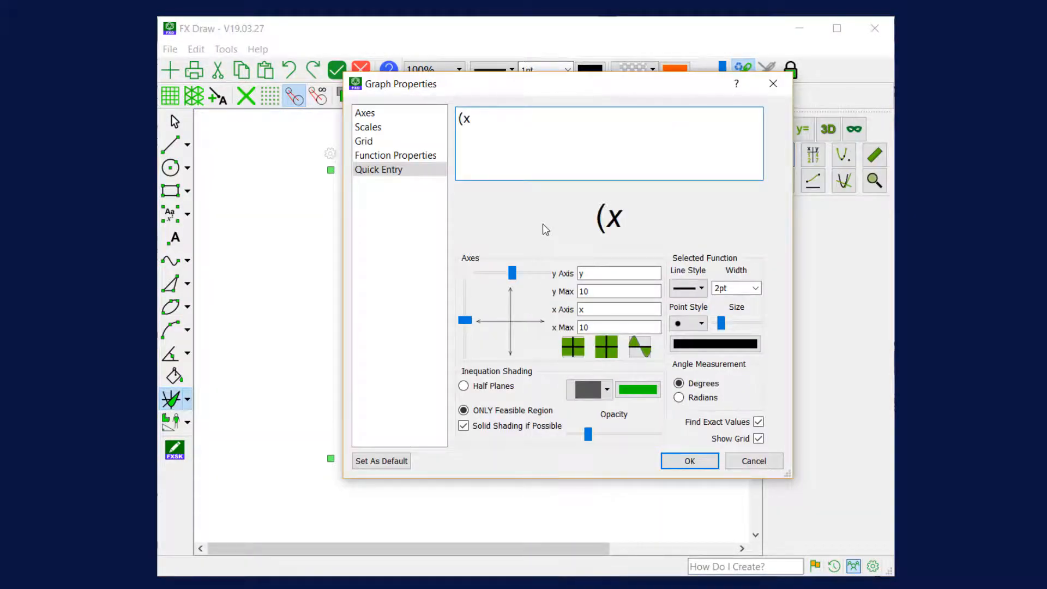
pyautogui.write('-5)2-8')
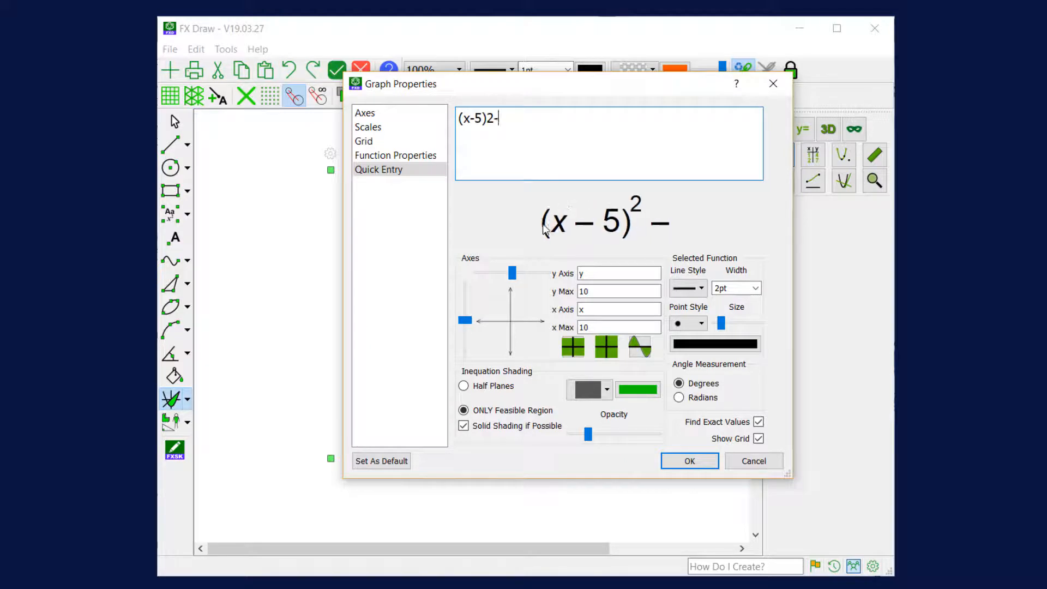
pyautogui.click(689, 462)
# Step: Shade the area between the parabola and the x axis from x = 2.171573 to 7.8
pyautogui.click(777, 183)
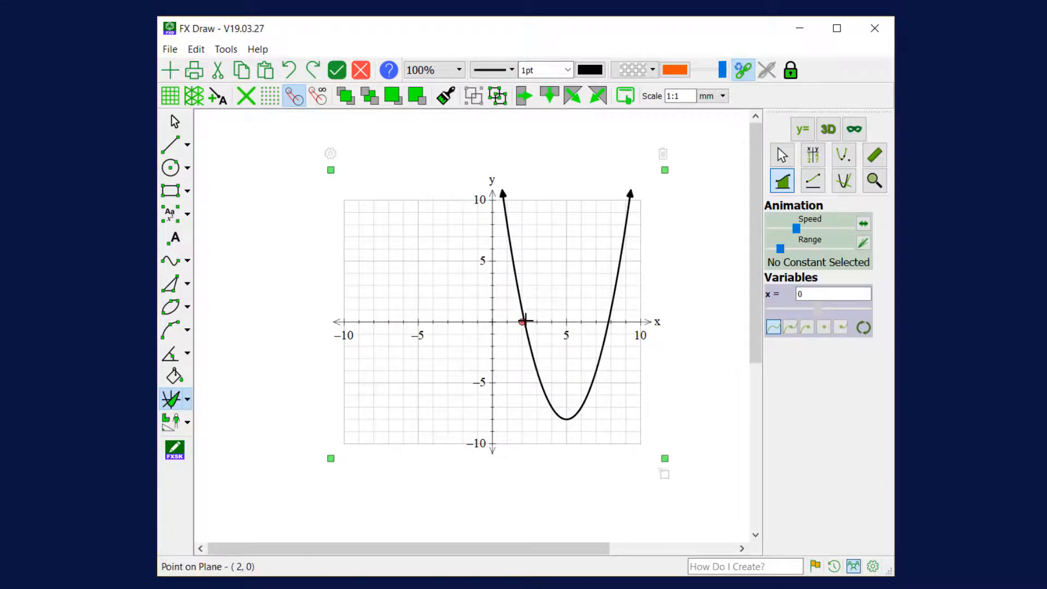
pyautogui.moveTo(525, 322)
pyautogui.mouseDown()
pyautogui.moveTo(603, 332)
pyautogui.moveTo(610, 323)
pyautogui.mouseUp()
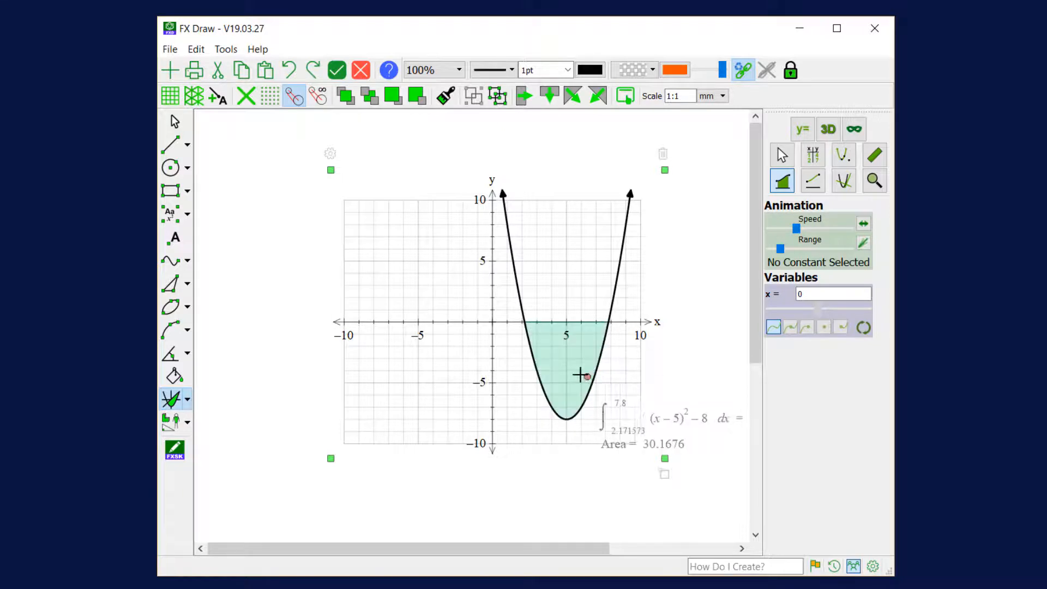
# Step: Rotate the shaded area around the y axis into a solid of revolution and animate its volume
pyautogui.moveTo(563, 366); pyautogui.dragTo(556, 353)
pyautogui.rightClick(556, 353)
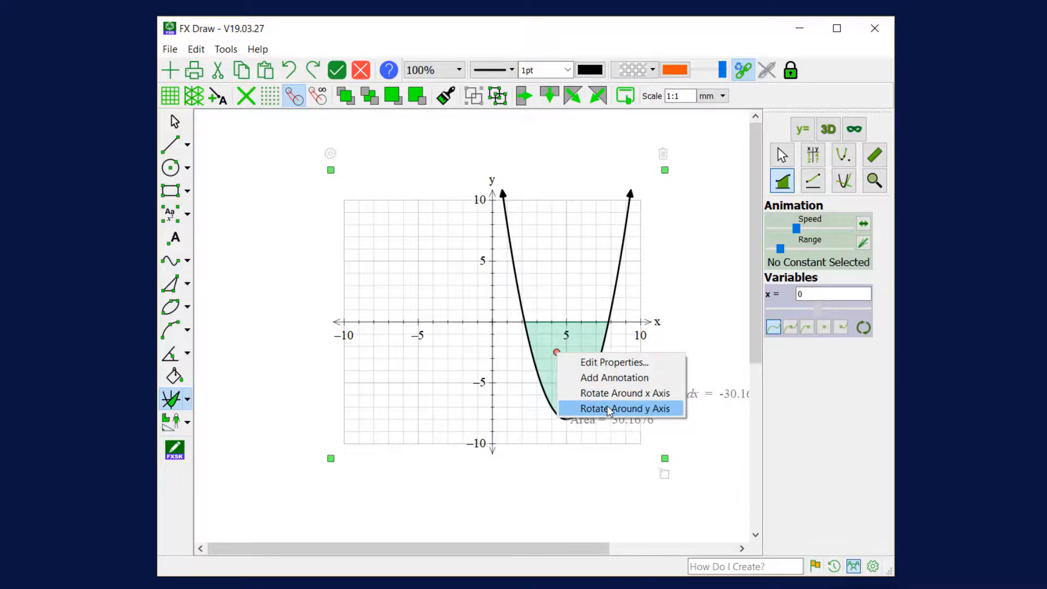
pyautogui.click(610, 409)
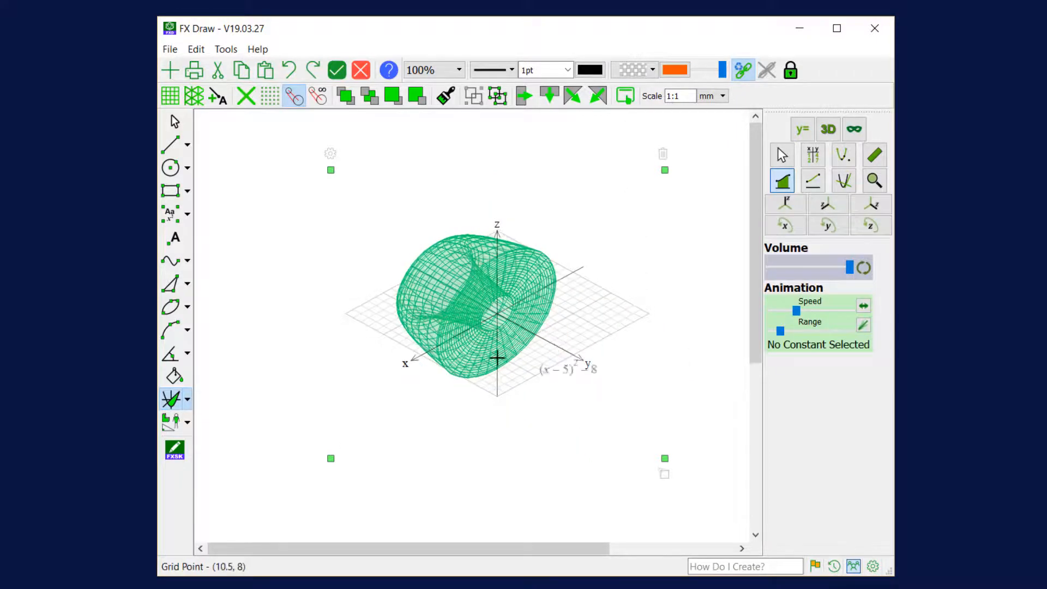
pyautogui.click(864, 268)
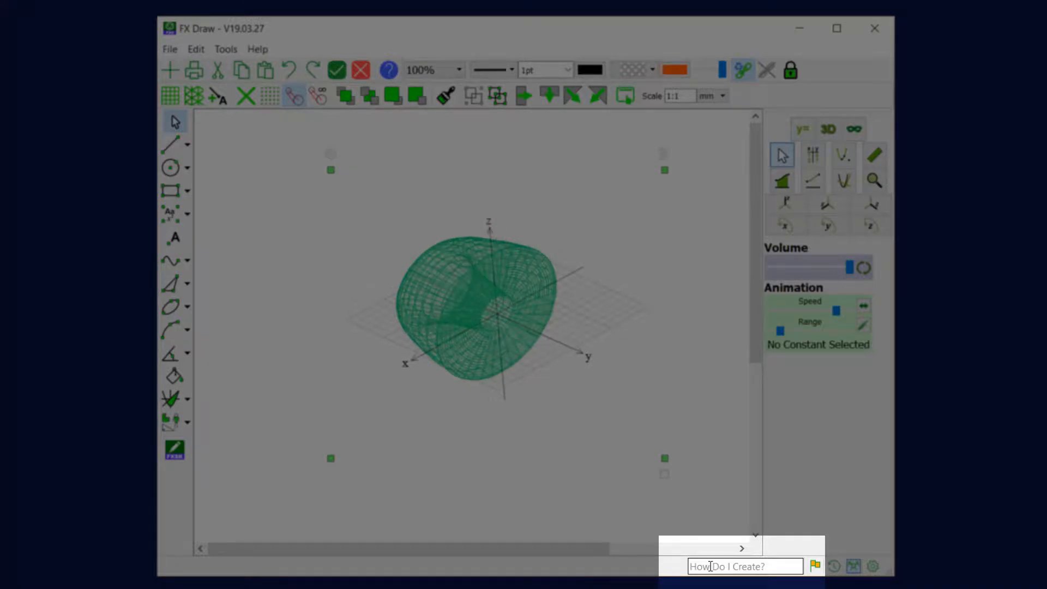
# Step: Search the help for Box Plots, look through the Efofex Box Plots documentation page in the browser, and return to FX Draw
pyautogui.write('Box Plots')
pyautogui.press('Return')
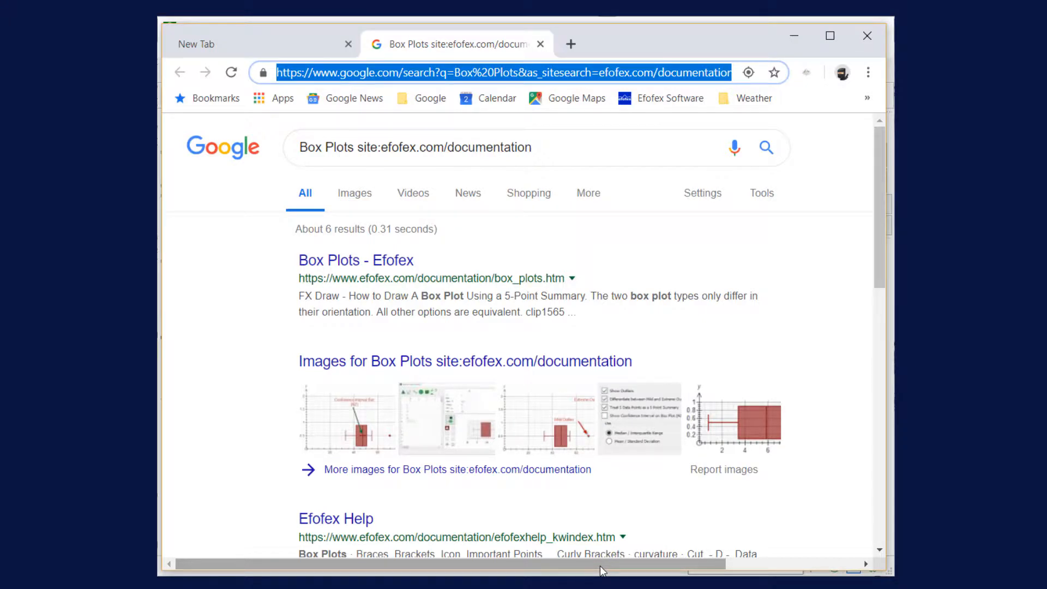
pyautogui.click(374, 263)
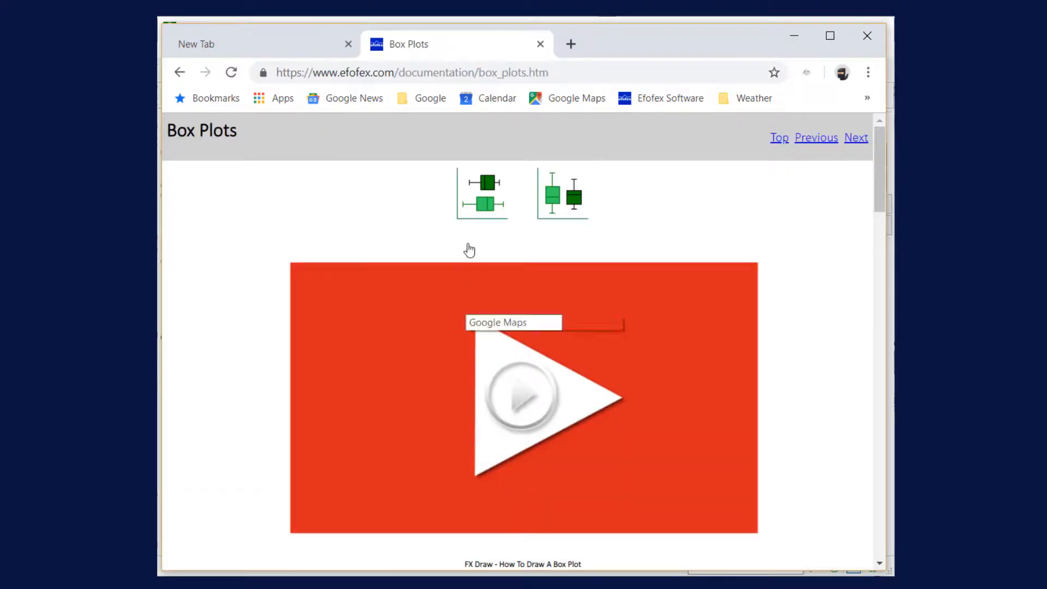
pyautogui.scroll(-10, 480, 271)
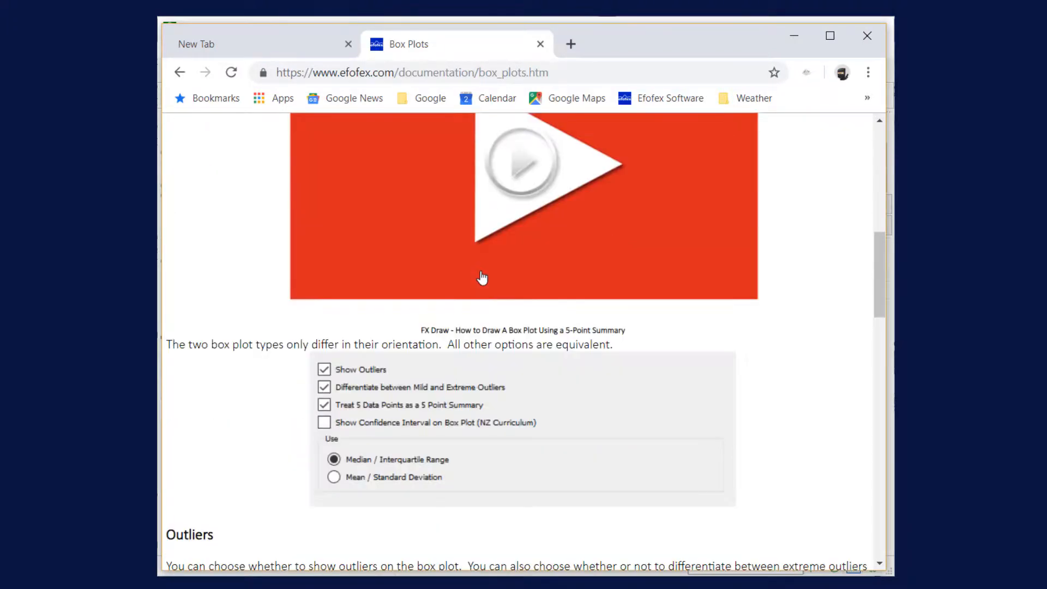
pyautogui.scroll(10, 480, 281)
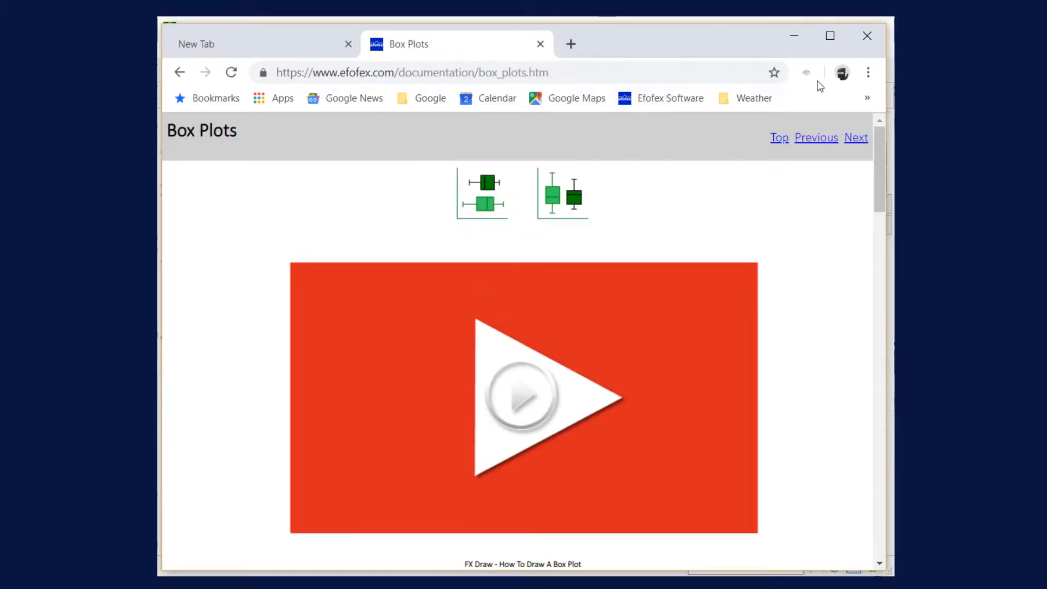
pyautogui.click(866, 36)
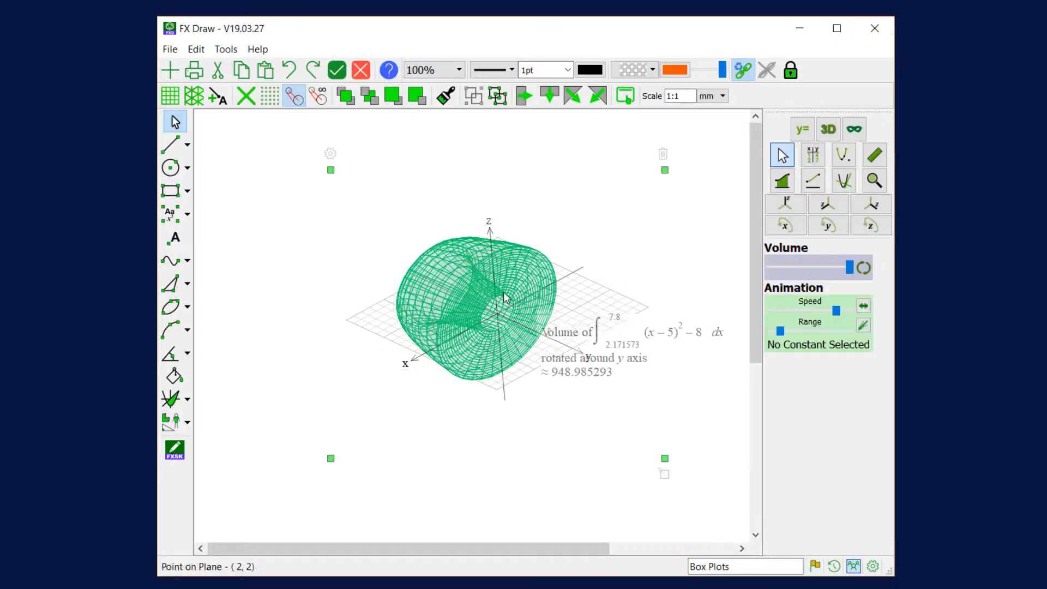